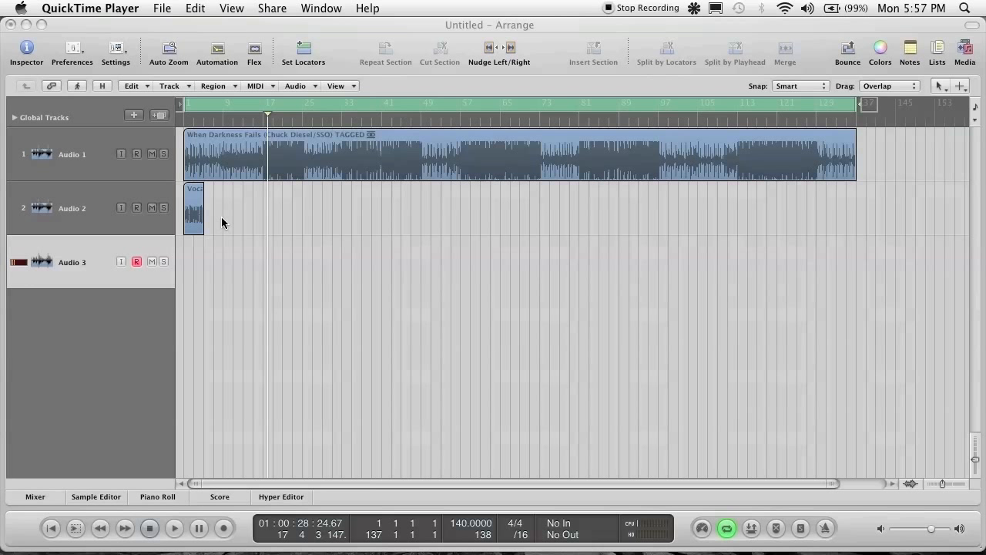
Step: Solo the Audio 2 track, loop its vocal region out to about bar 49, and audition it
left_click(161, 209)
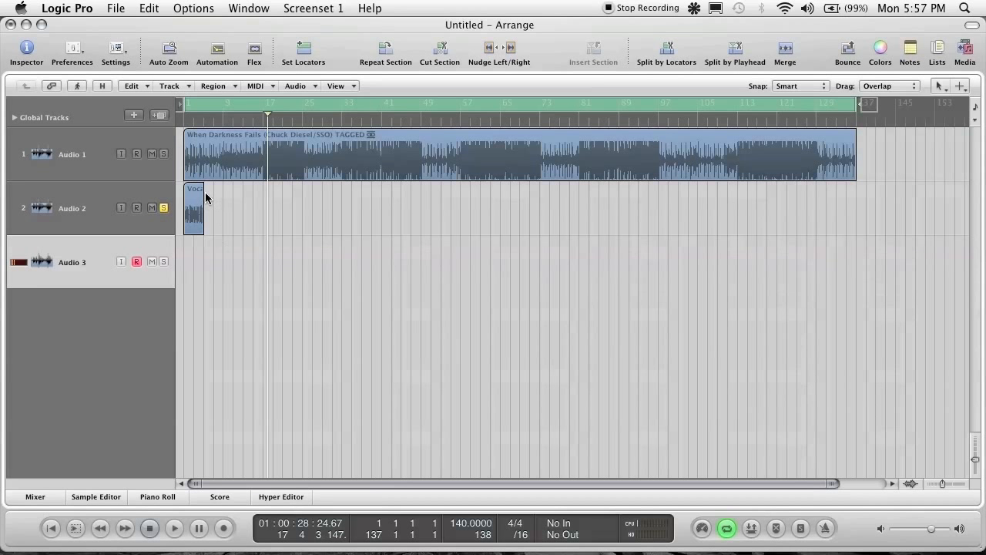
left_click_drag(205, 192, 431, 211)
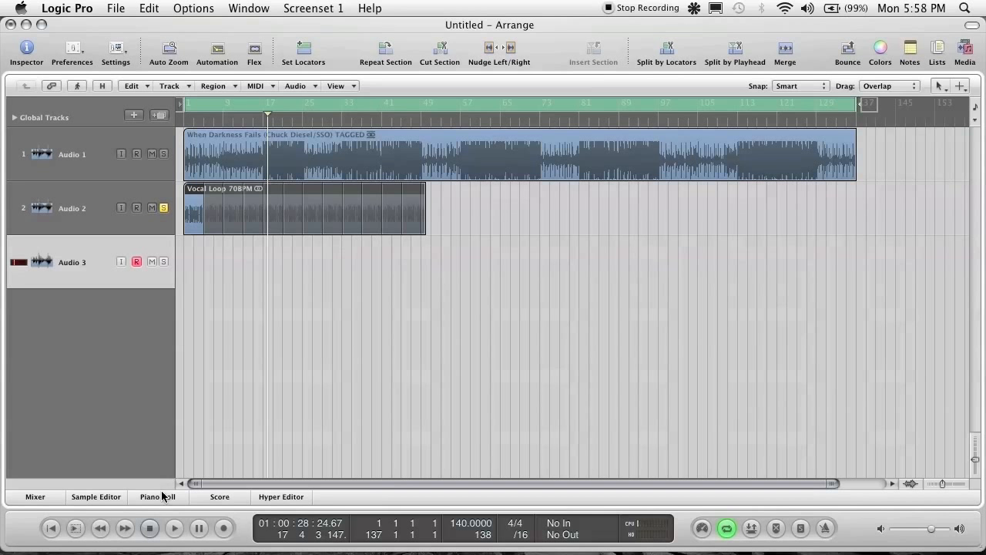
left_click(178, 529)
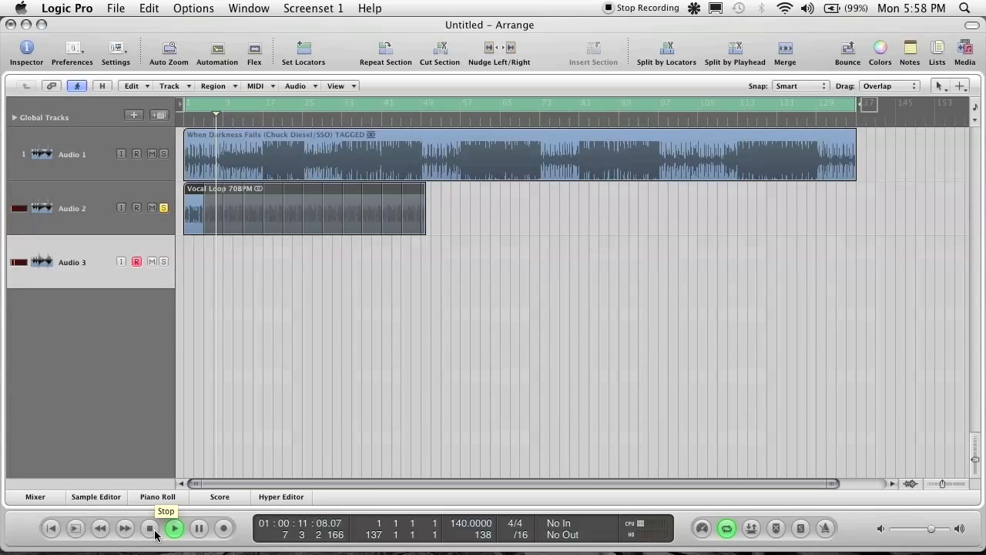
left_click(152, 530)
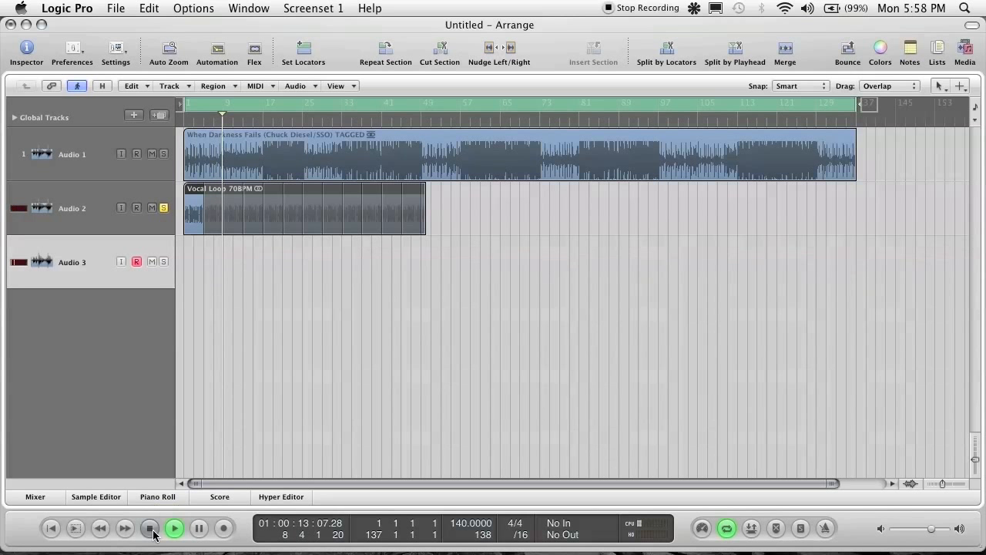
Step: Unsolo and mute the Audio 2 track, and play the project from the beginning
left_click(163, 208)
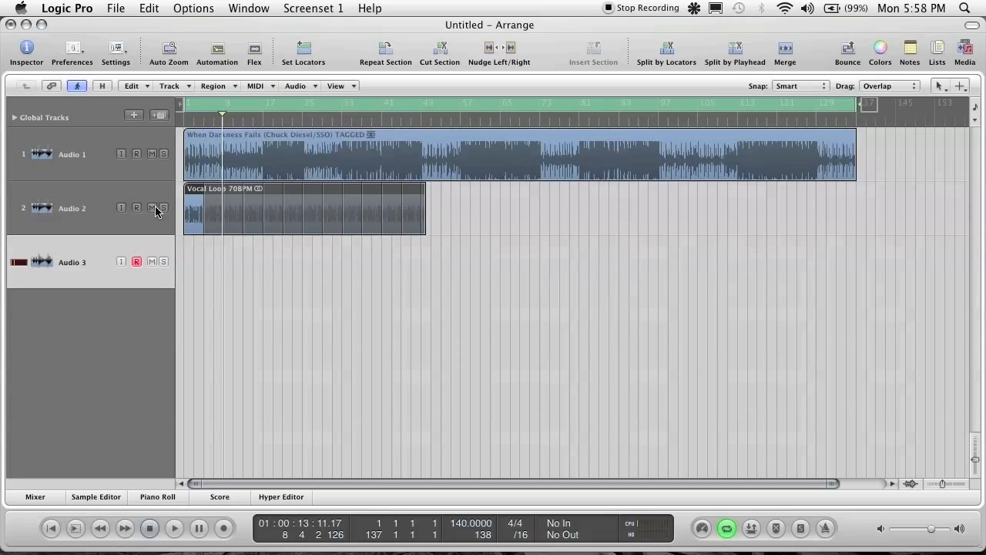
left_click(151, 208)
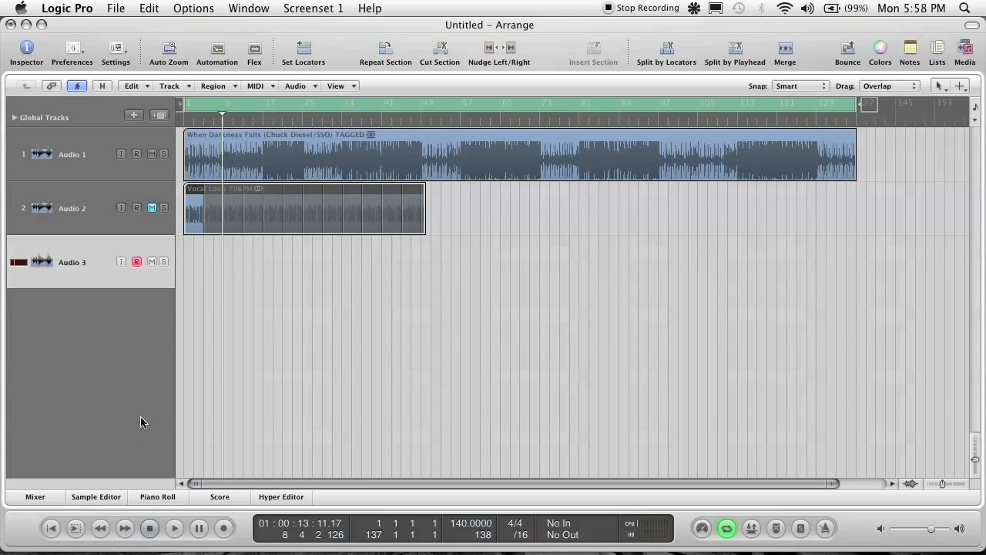
left_click(52, 527)
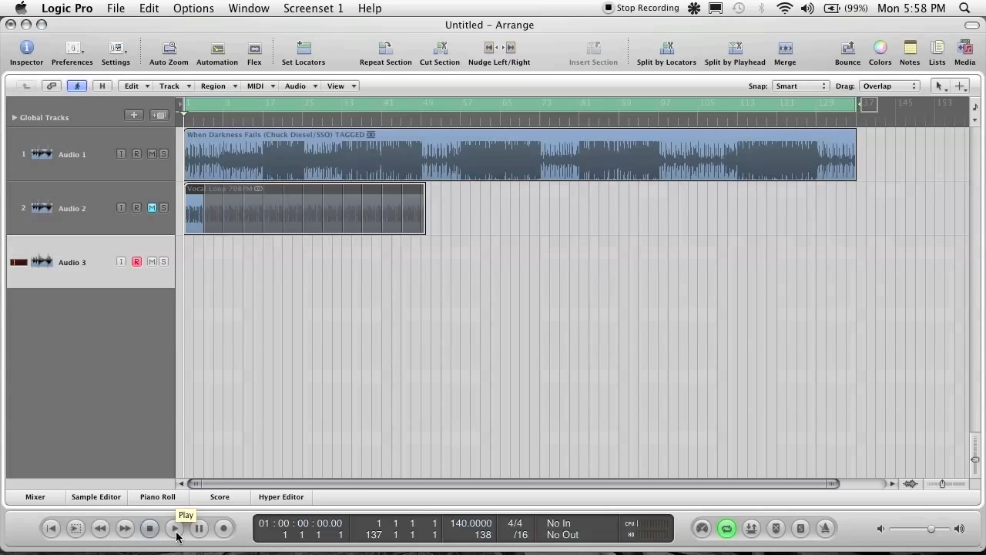
left_click(175, 533)
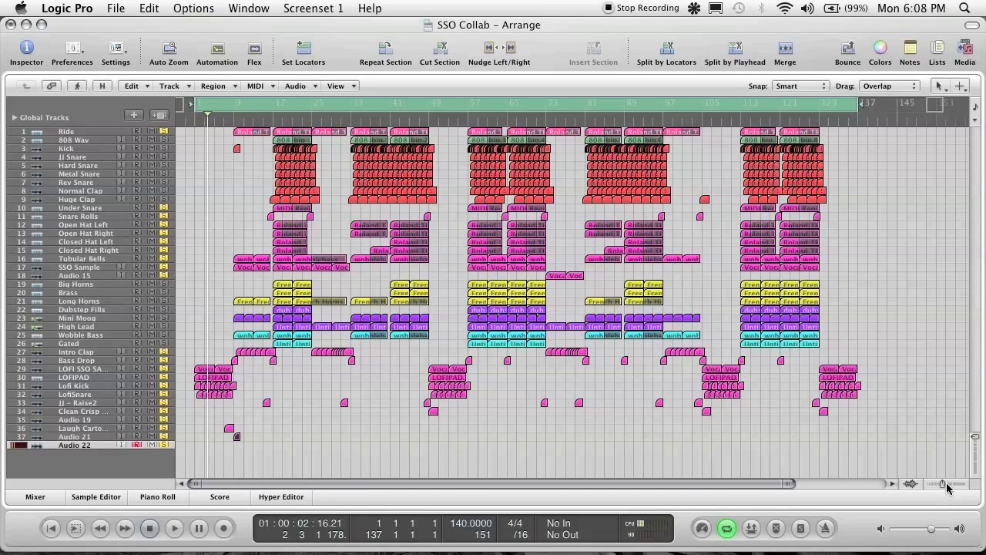
Step: Open the mixer and examine the output bus routing of the tracks and the inputs of the aux channels
key("x")
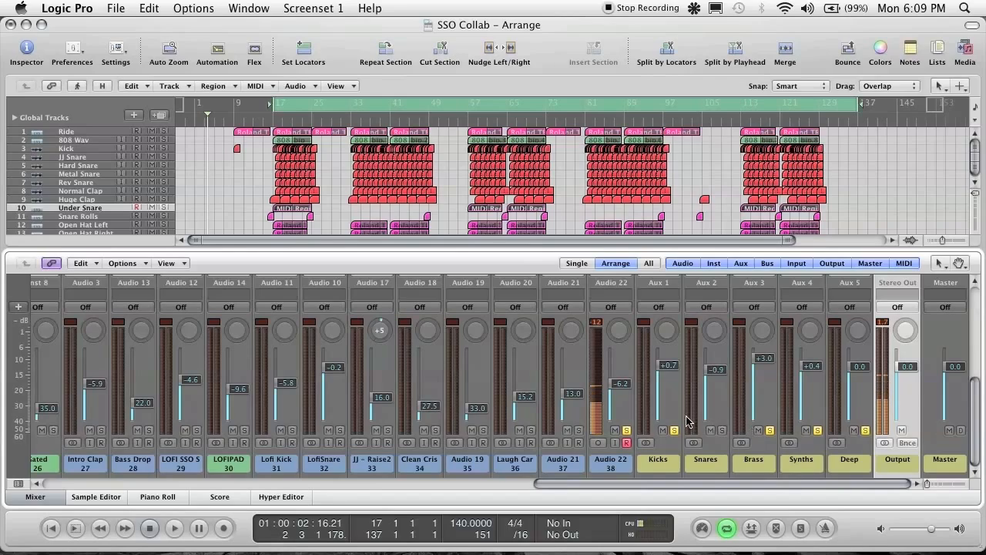
scroll(680, 419, "up", 1)
scroll(680, 419, "up", 5)
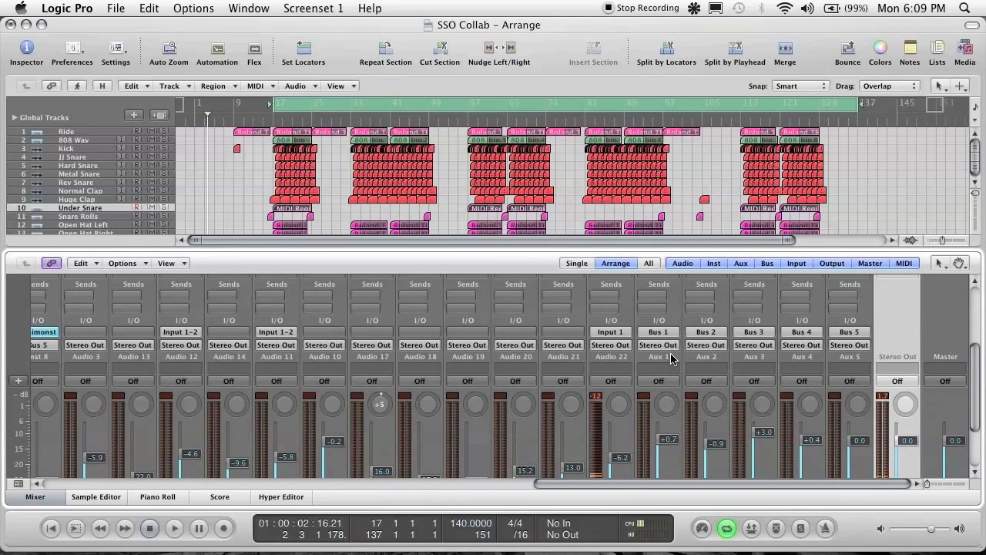
left_click_drag(614, 483, 210, 485)
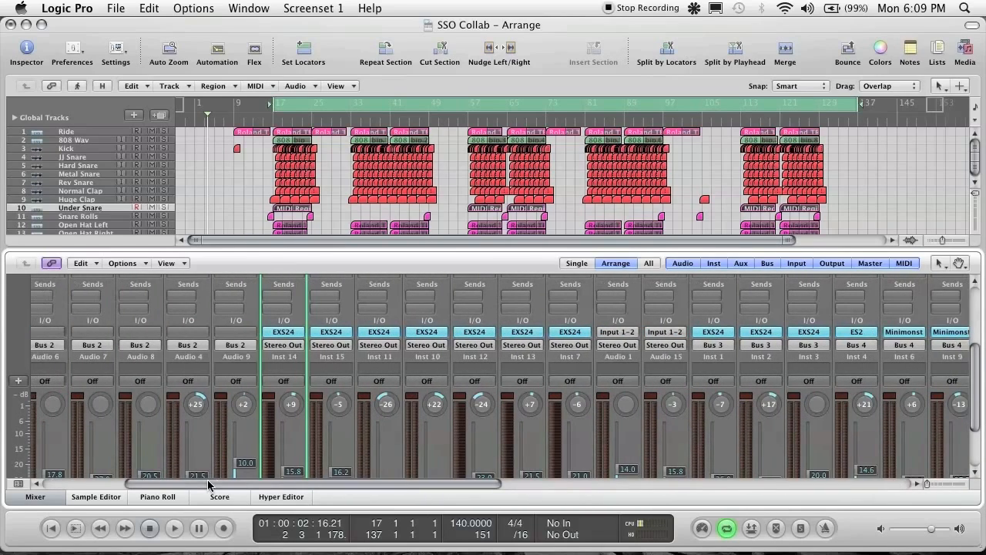
scroll(674, 355, "down", 2)
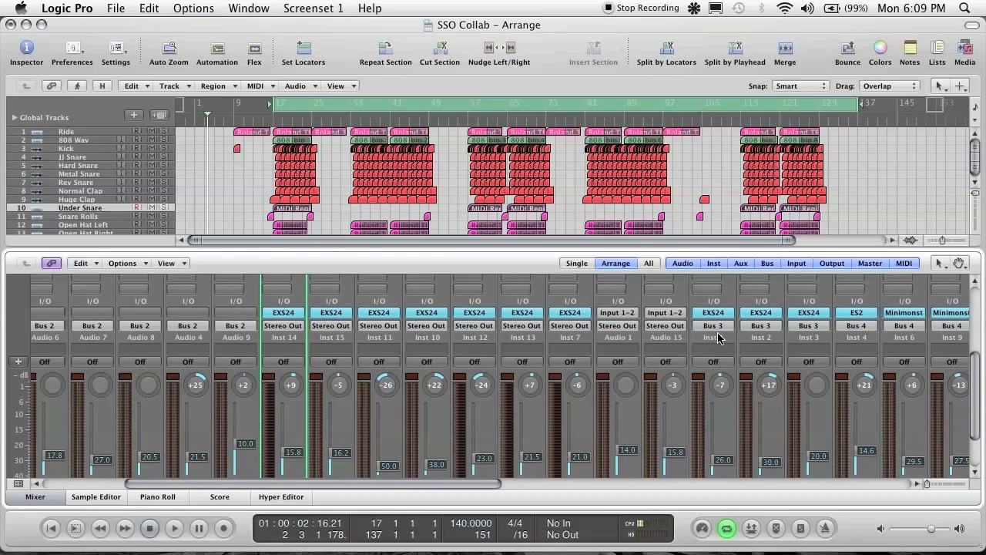
left_click_drag(436, 485, 909, 484)
scroll(740, 435, "down", 3)
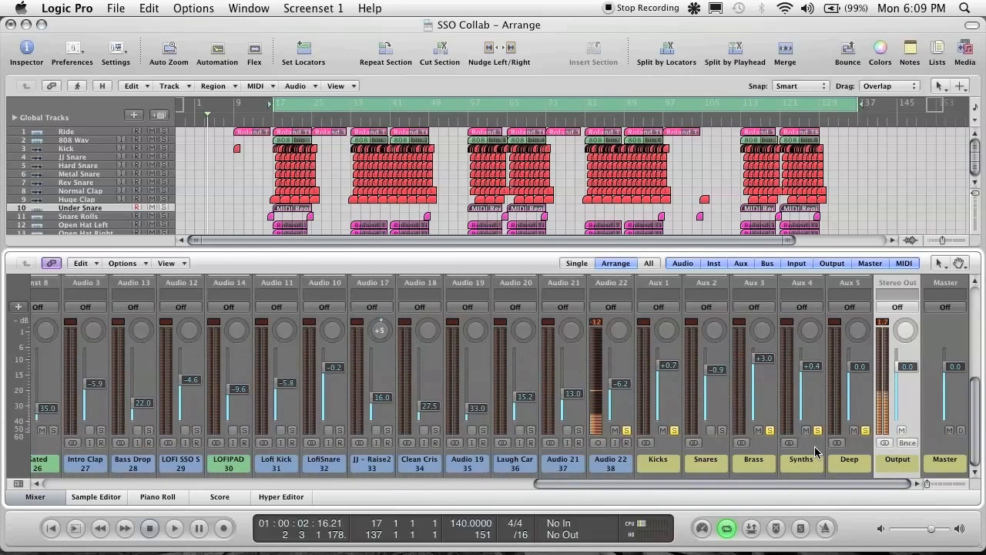
scroll(739, 435, "up", 1)
scroll(694, 428, "down", 1)
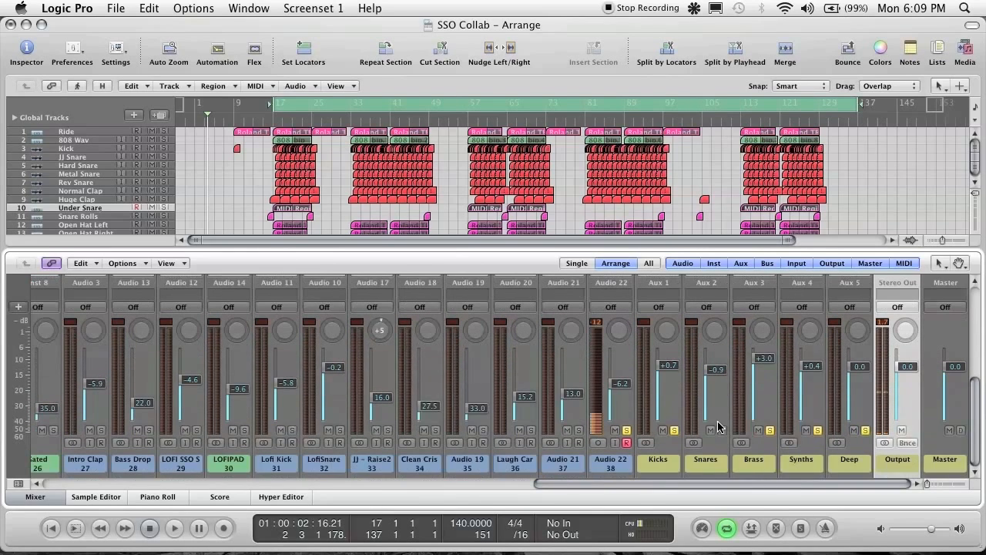
Step: Unsolo the Brass, Synths and Deep buses, and audition the Kicks bus with the cycle range set to bars 17 to 25
left_click(770, 430)
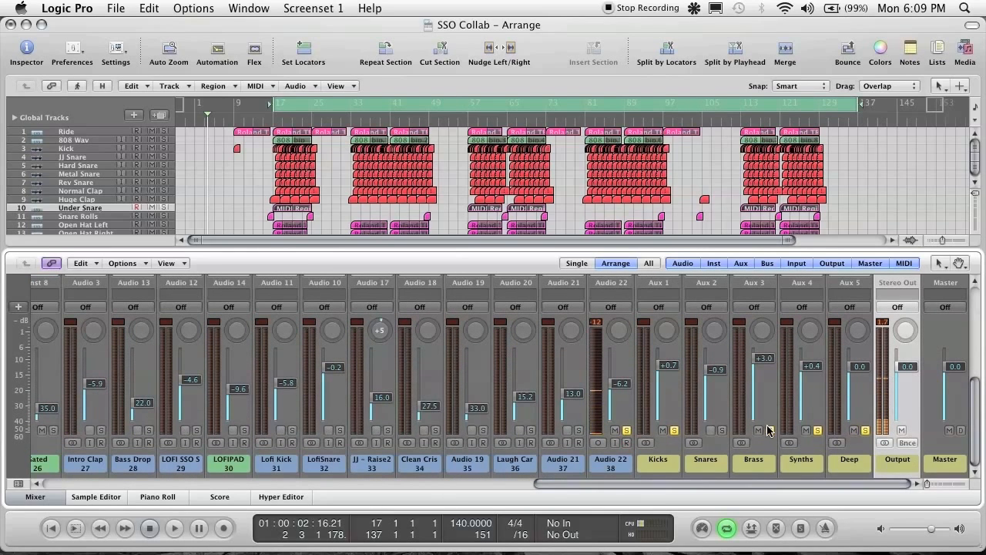
left_click(864, 430)
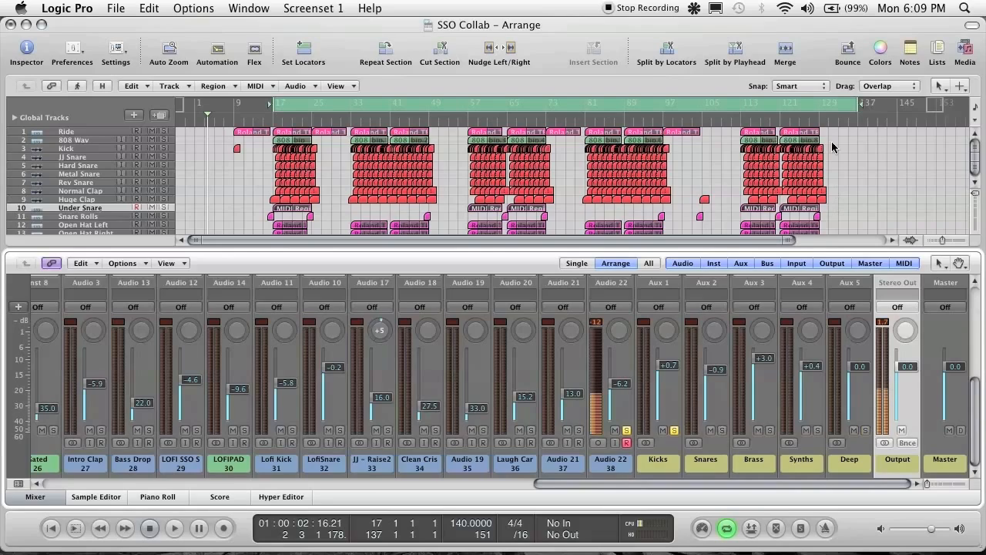
left_click_drag(857, 104, 313, 104)
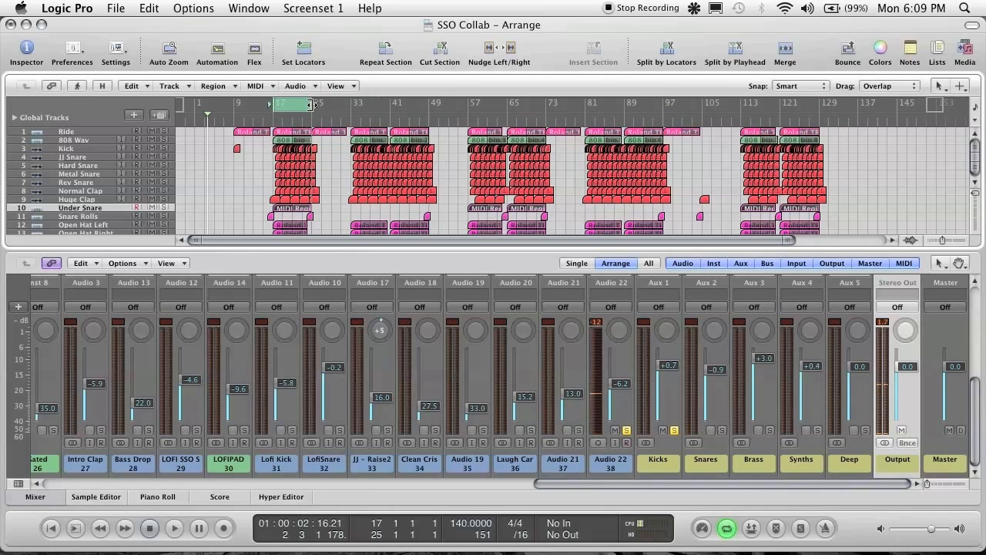
left_click(170, 529)
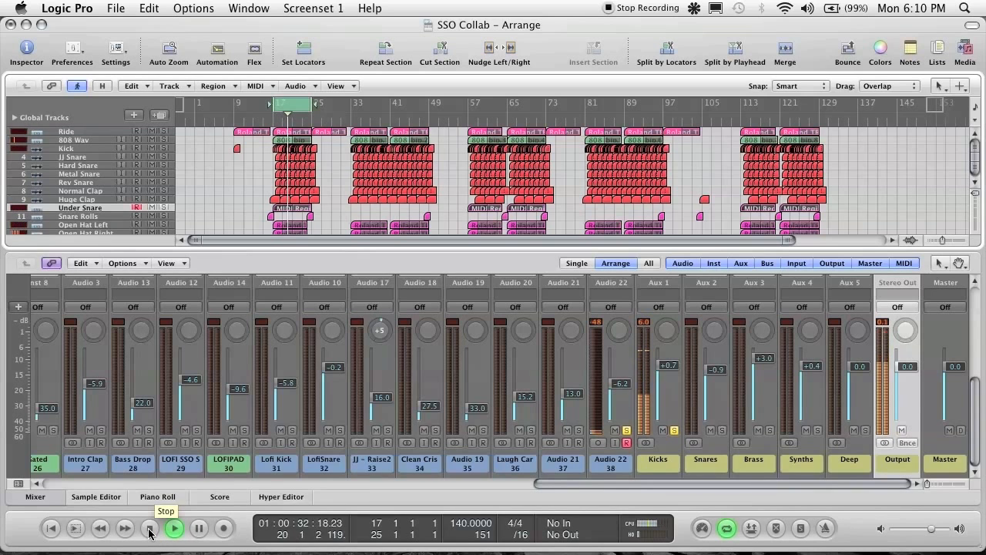
left_click(151, 530)
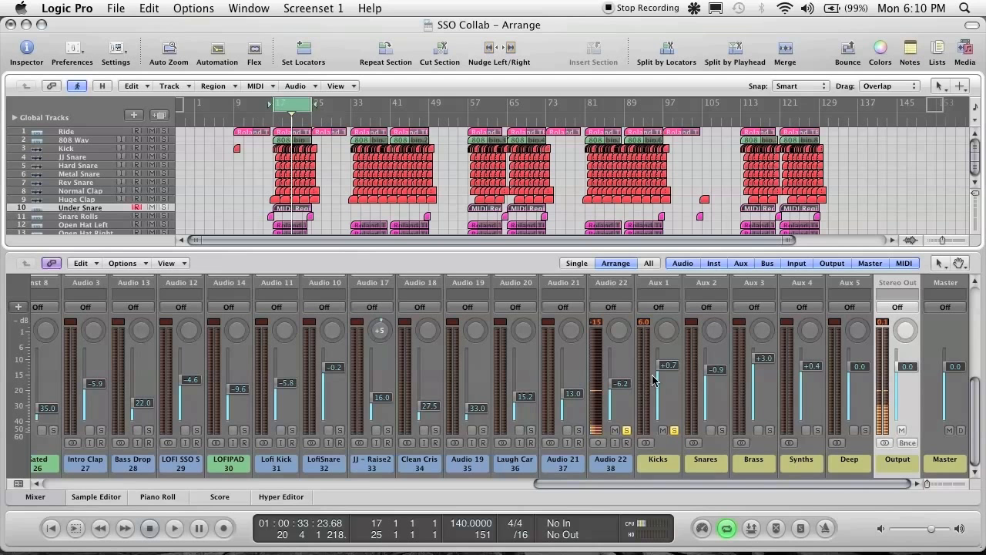
Step: Try lowering the Kicks bus level to -5.7 dB and return it to +0.7 dB
mouse_move(670, 371)
left_mouse_down()
mouse_move(670, 397)
mouse_move(670, 379)
mouse_move(670, 389)
left_mouse_up()
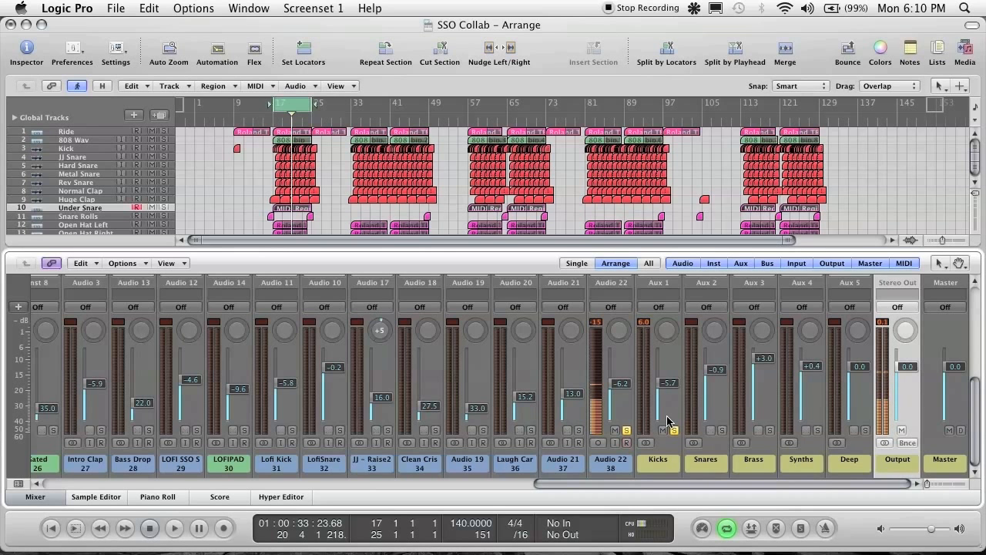
left_click_drag(668, 389, 668, 371)
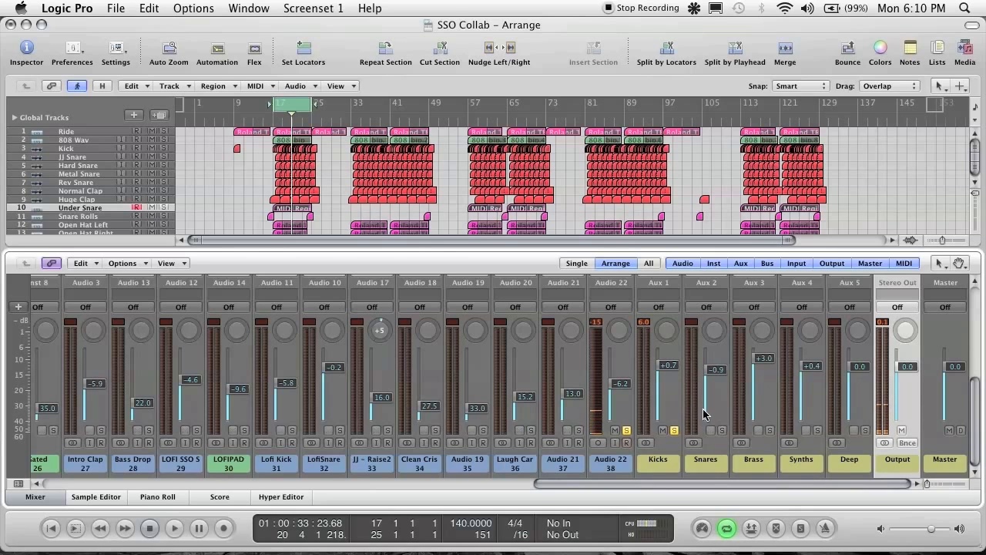
Step: Examine the insert effects and bus inputs on the Kicks and Snares aux channels
scroll(705, 413, "up", 5)
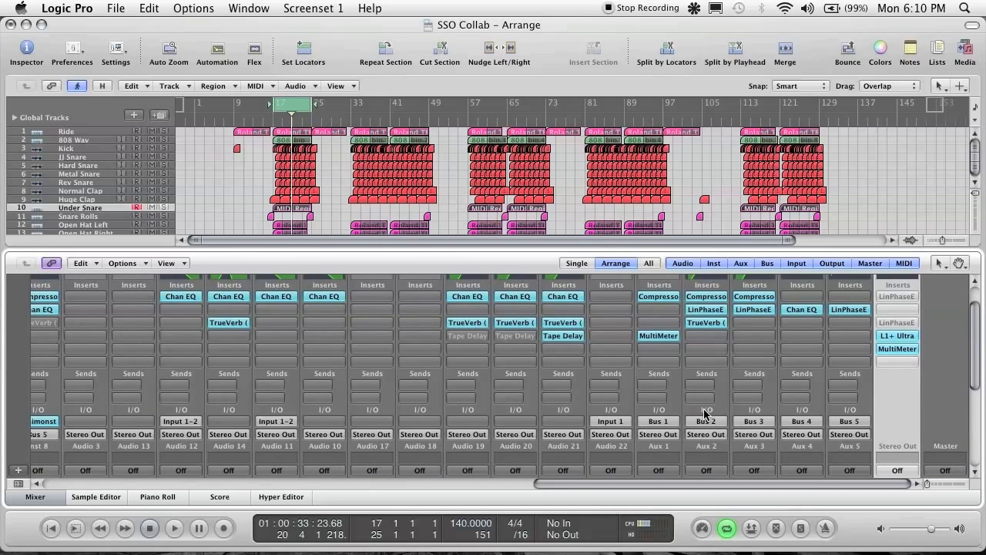
scroll(705, 414, "up", 2)
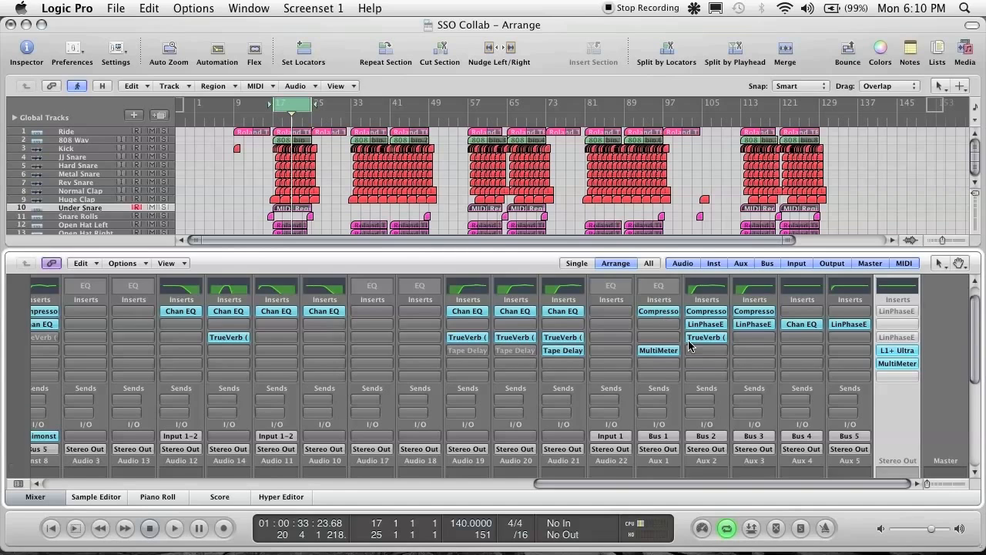
scroll(687, 345, "down", 8)
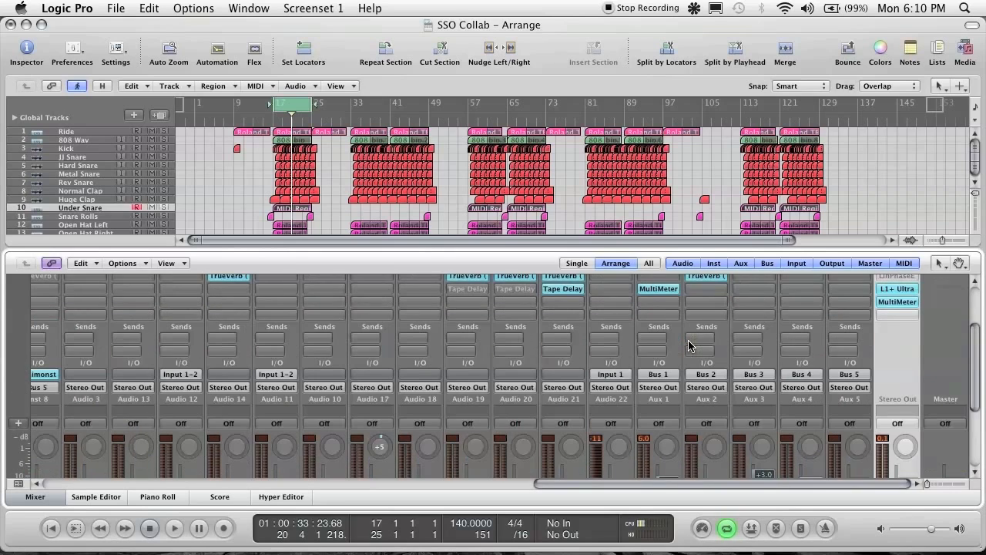
scroll(688, 345, "up", 6)
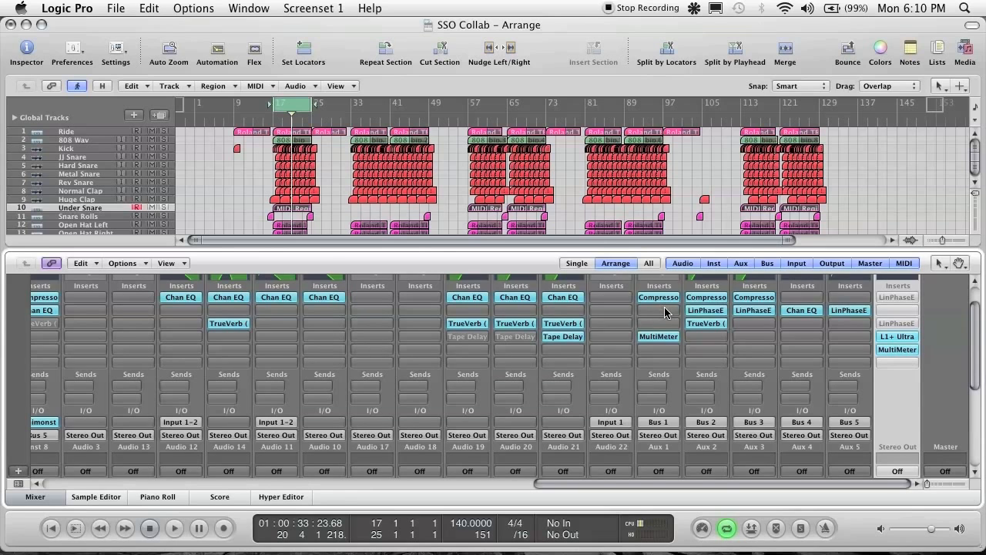
scroll(709, 382, "down", 20)
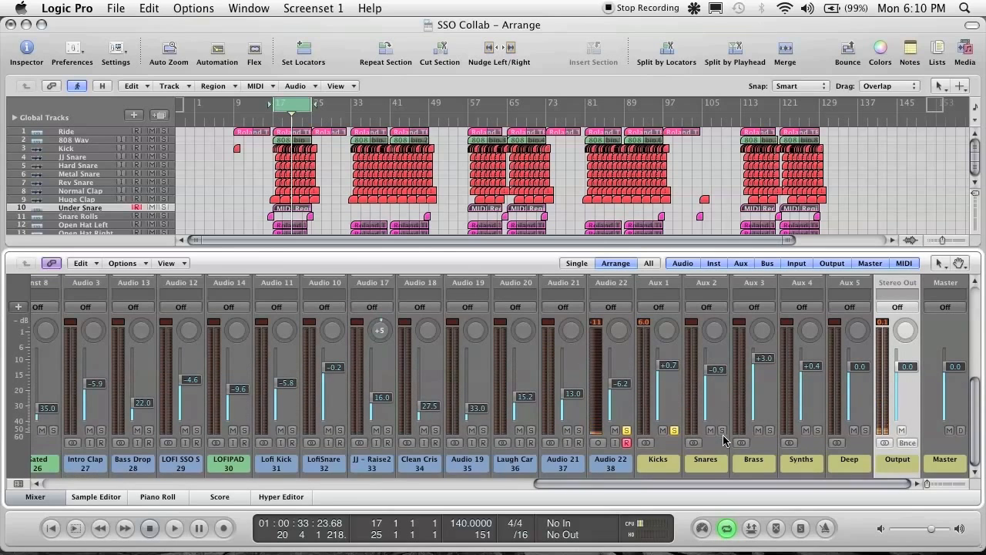
Step: Solo the Snares bus instead of Kicks, audition the cycled section, and review the bus's insert effects
left_click(722, 430)
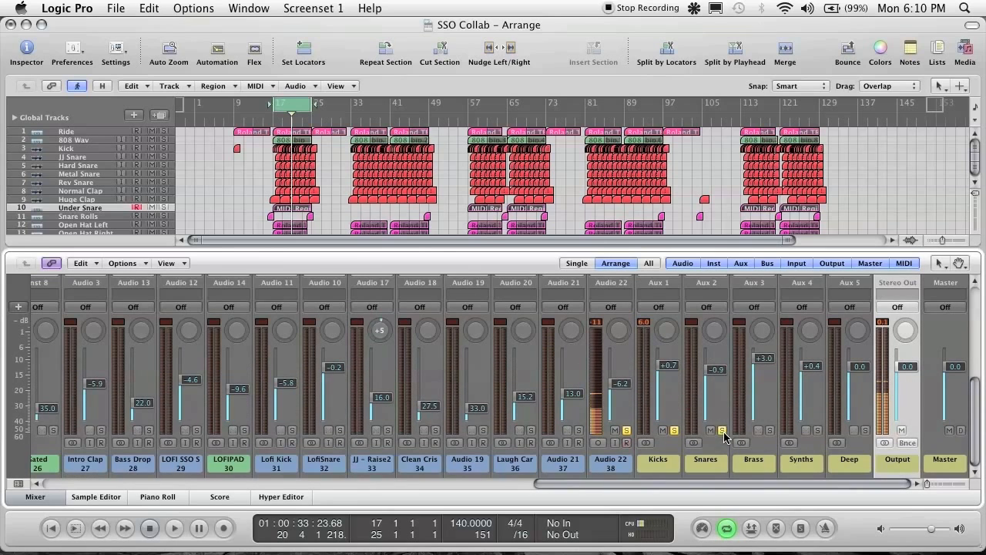
left_click(674, 430)
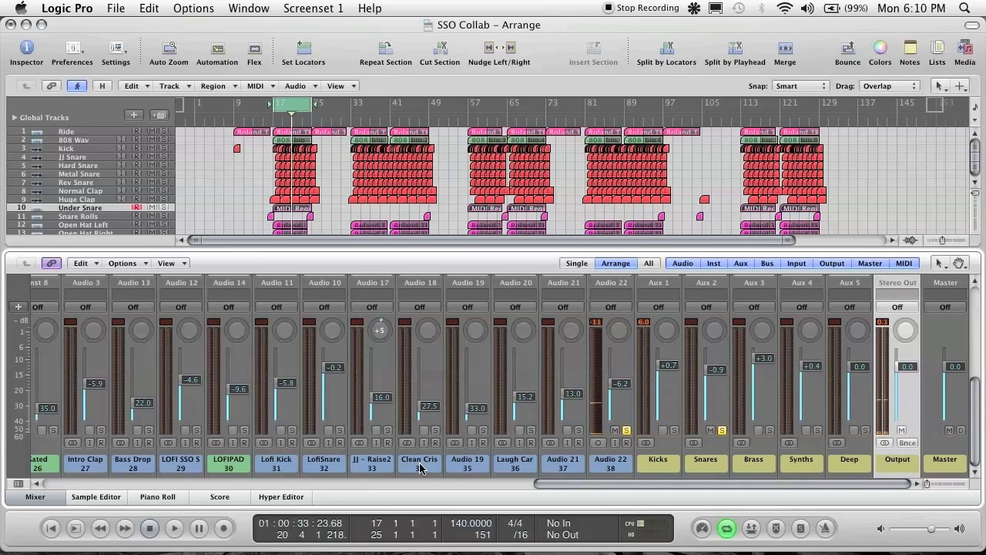
left_click(177, 529)
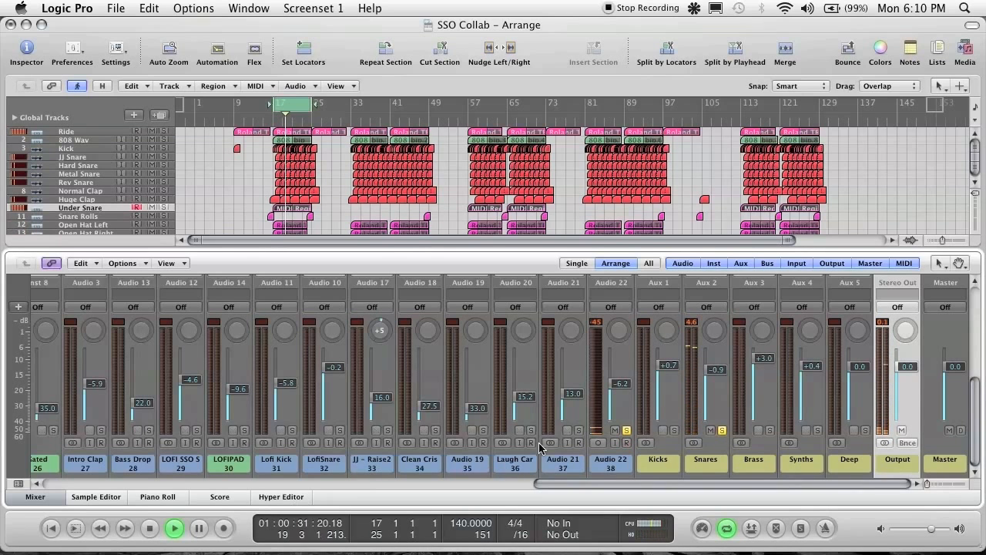
left_click(150, 529)
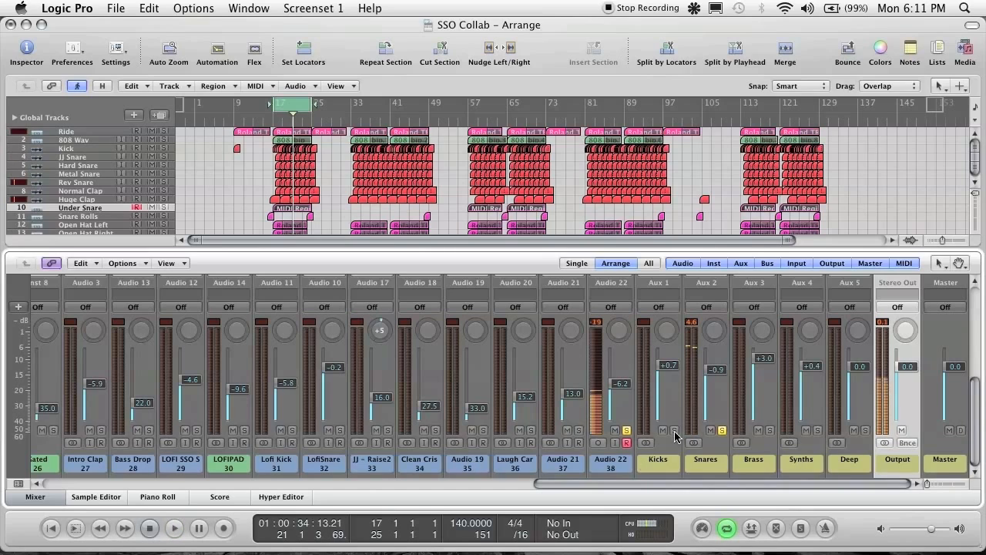
scroll(685, 416, "up", 5)
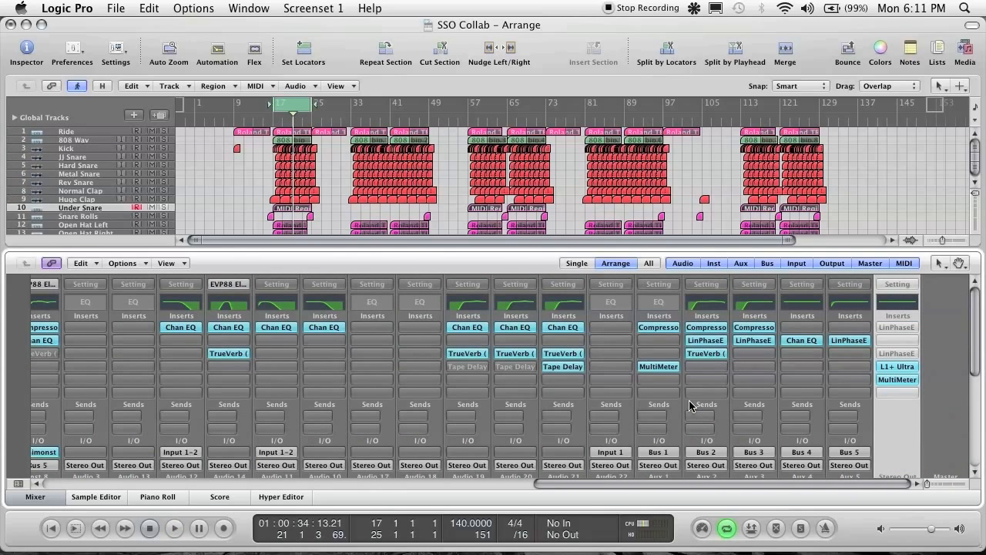
scroll(689, 406, "down", 5)
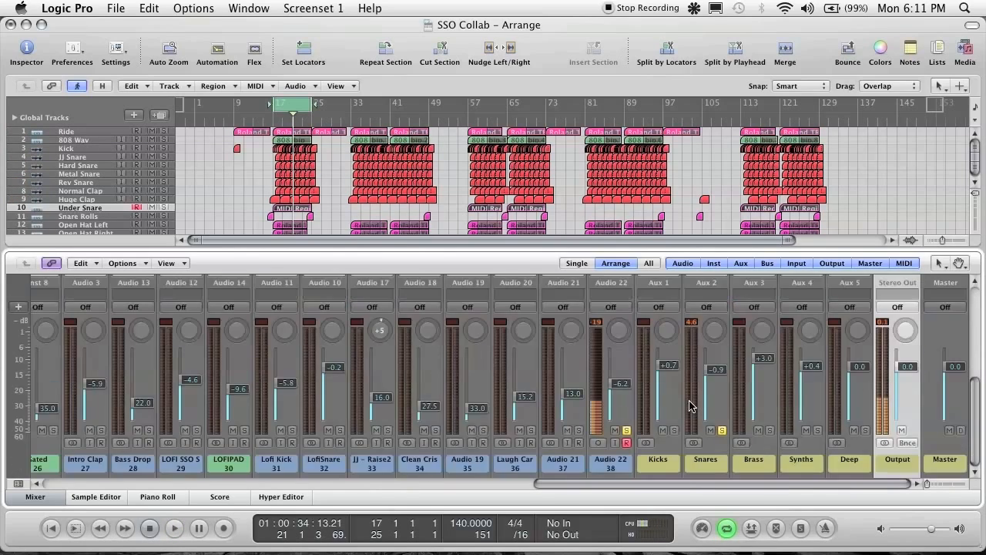
Step: Solo the Brass bus instead of Snares and review its insert effects
left_click(722, 430)
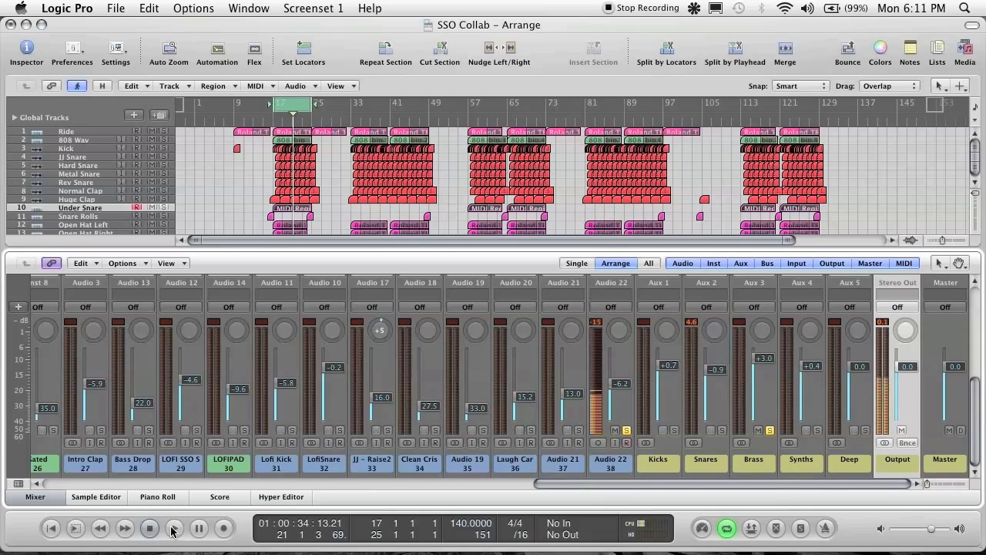
scroll(732, 393, "up", 5)
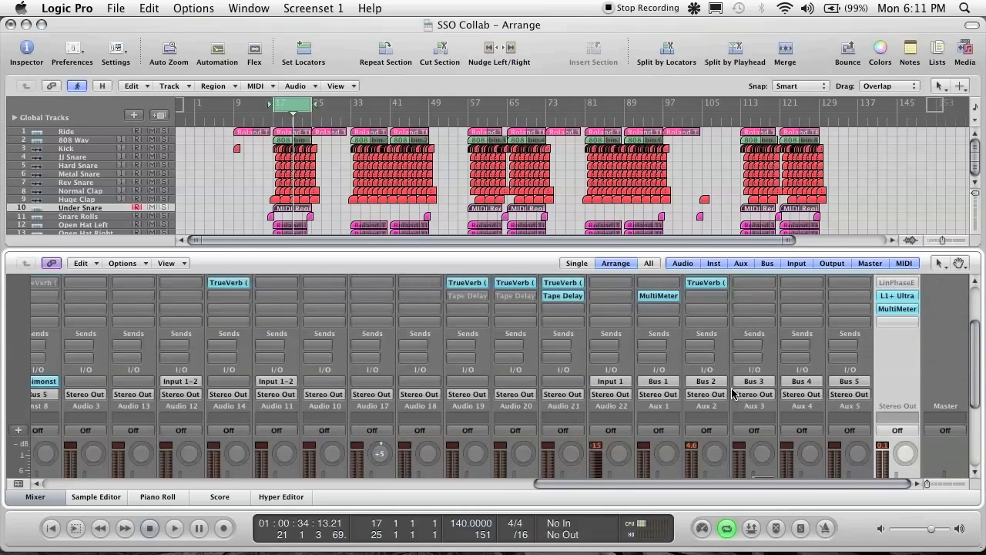
scroll(732, 393, "down", 5)
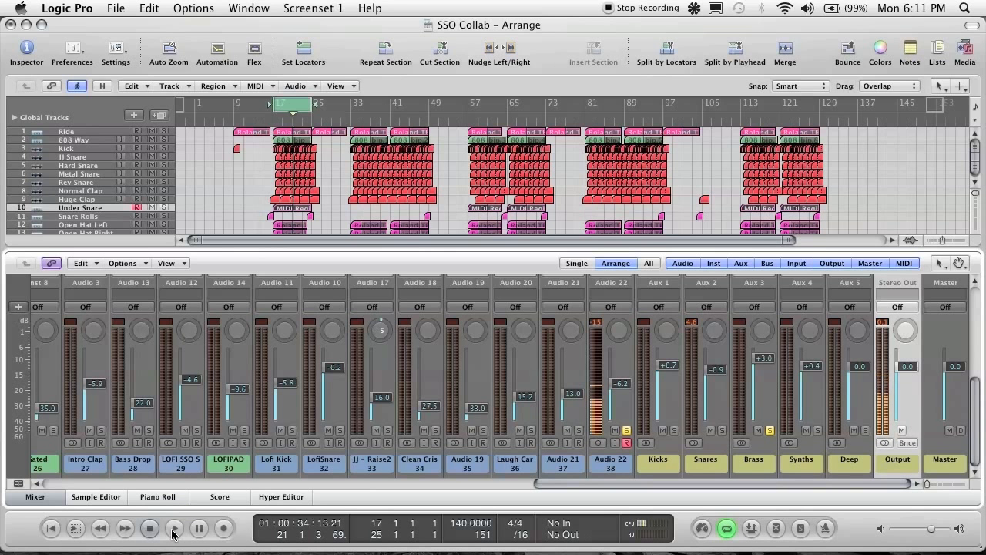
Step: Audition the soloed Brass bus over the cycled section
left_click(173, 530)
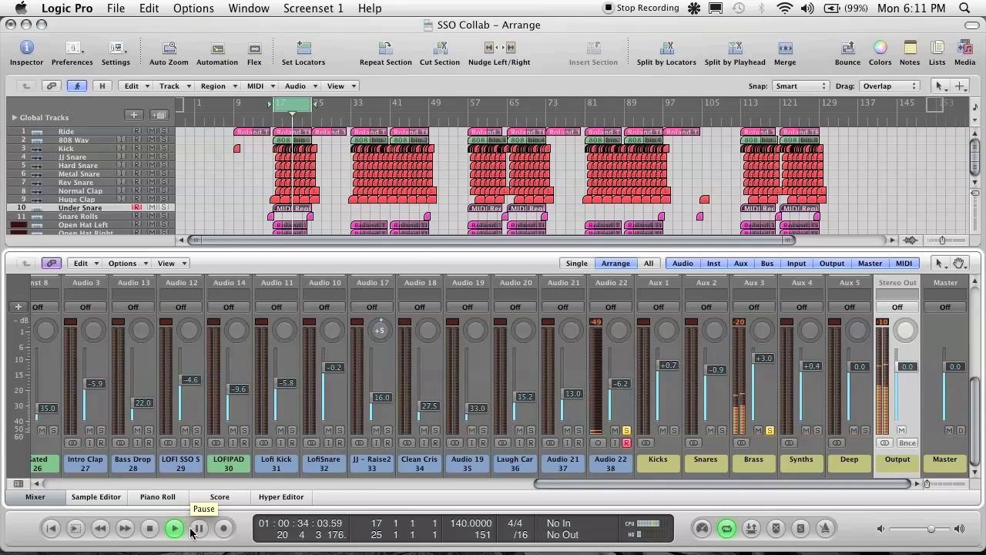
left_click(149, 528)
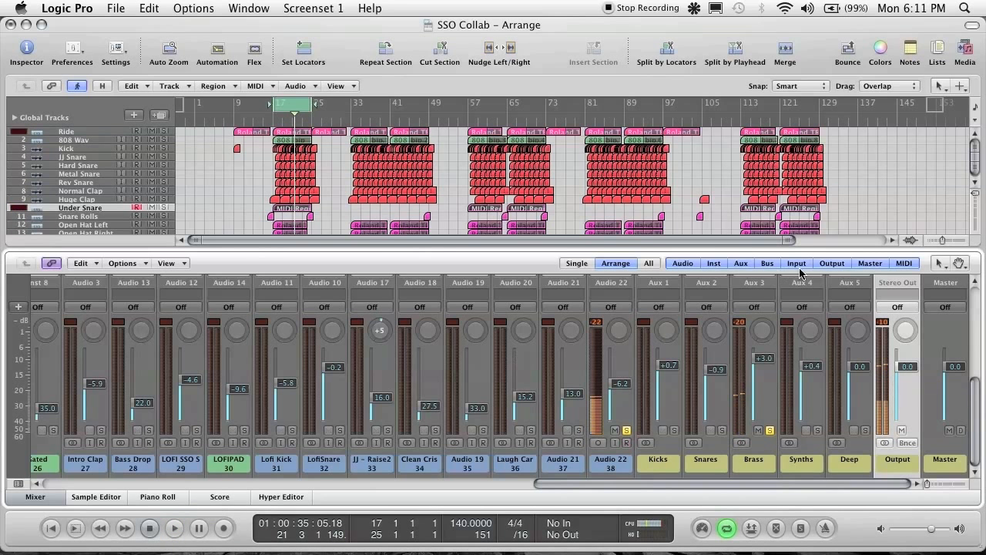
Step: Solo the Synths bus instead of Brass and audition the cycled section, and do the same with the Deep bus
left_click(770, 432)
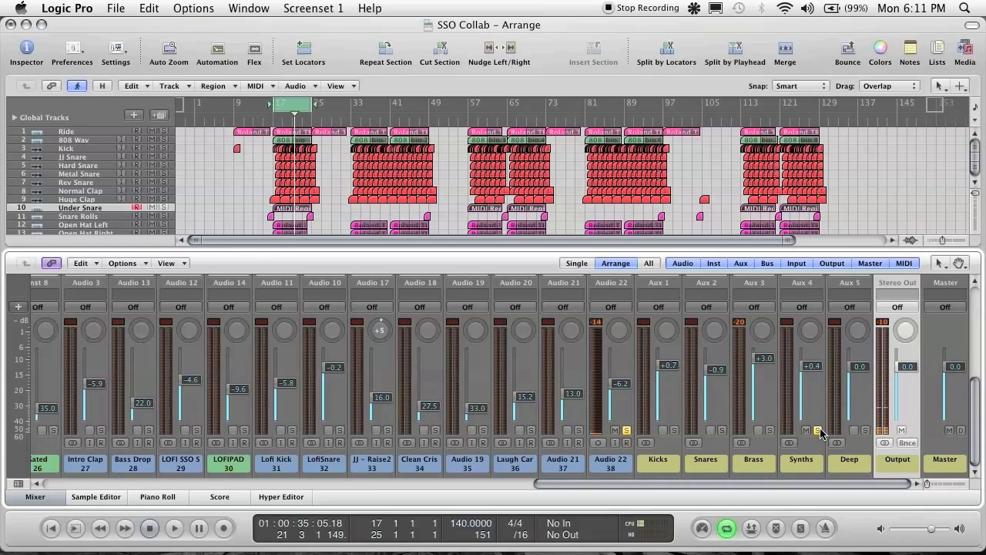
left_click(175, 528)
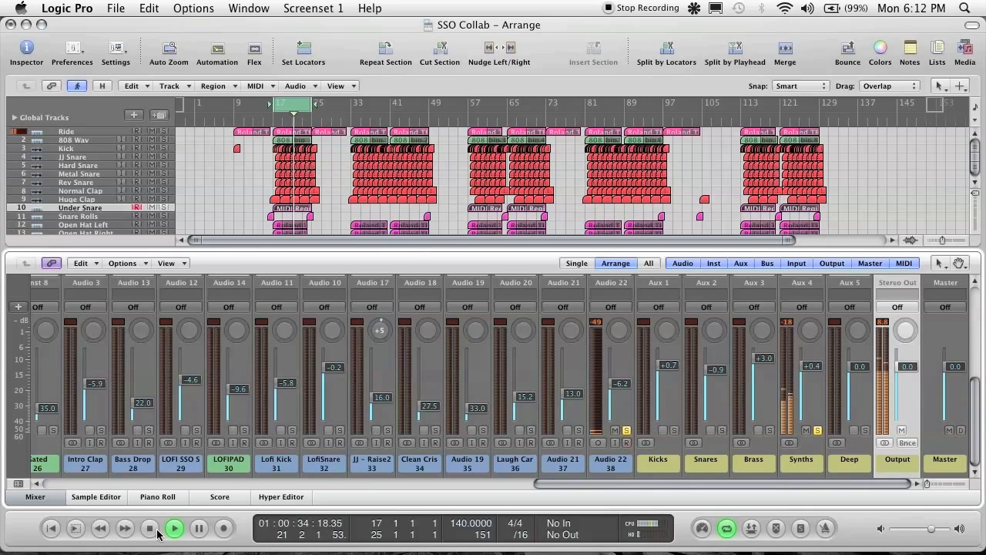
left_click(151, 529)
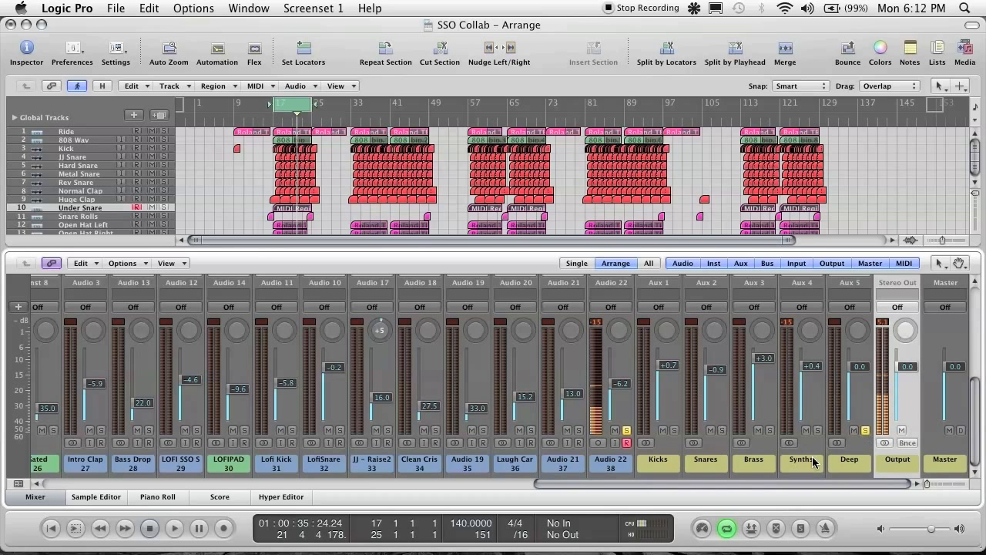
left_click(174, 528)
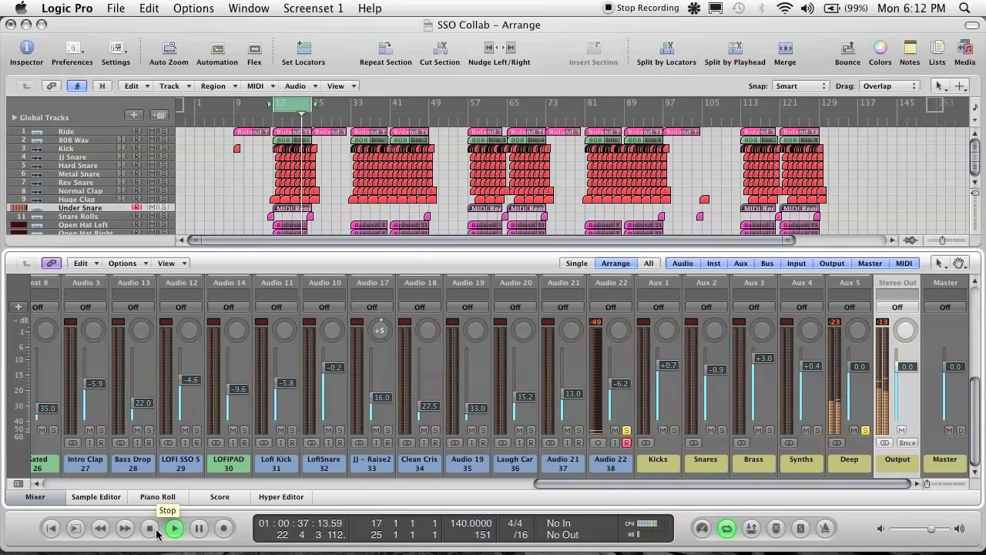
left_click(154, 529)
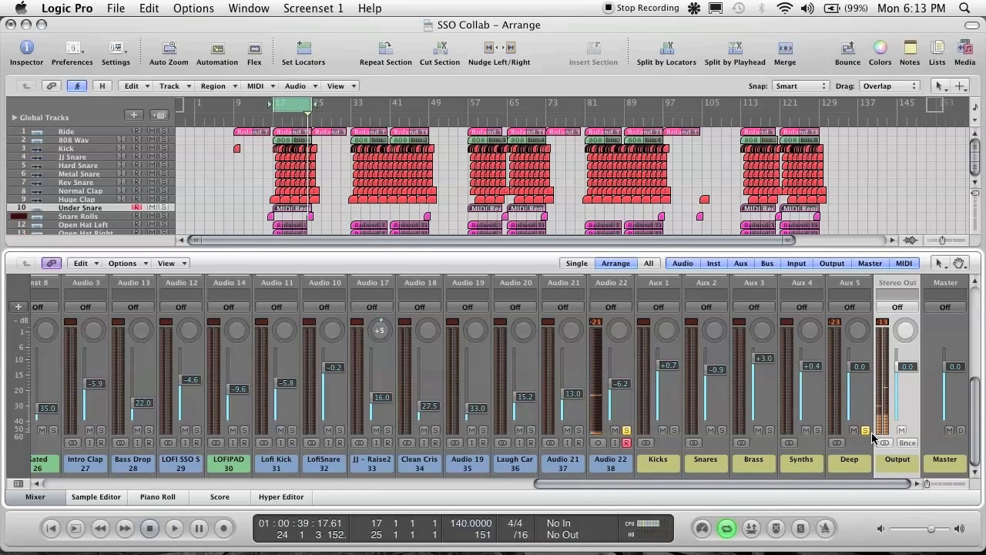
Step: Solo the Brass and Synths buses alongside Deep, and add the Kicks and Snares buses while auditioning the cycled section
left_click(770, 429)
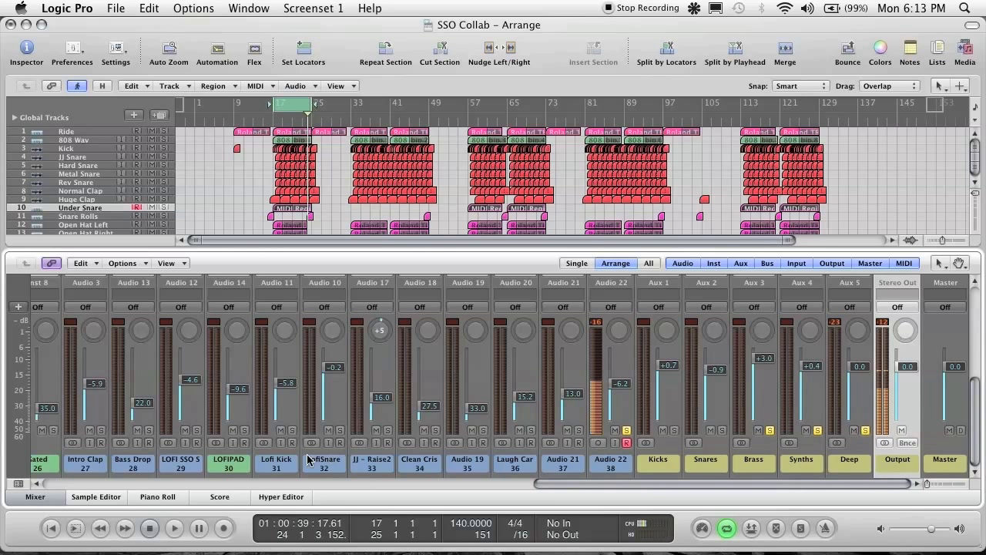
left_click(177, 528)
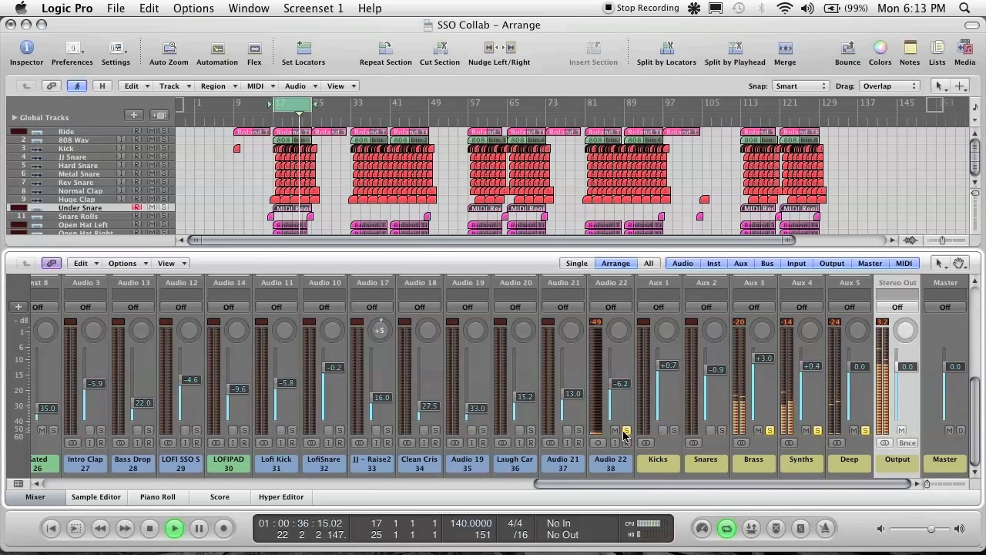
left_click(674, 430)
left_click(721, 430)
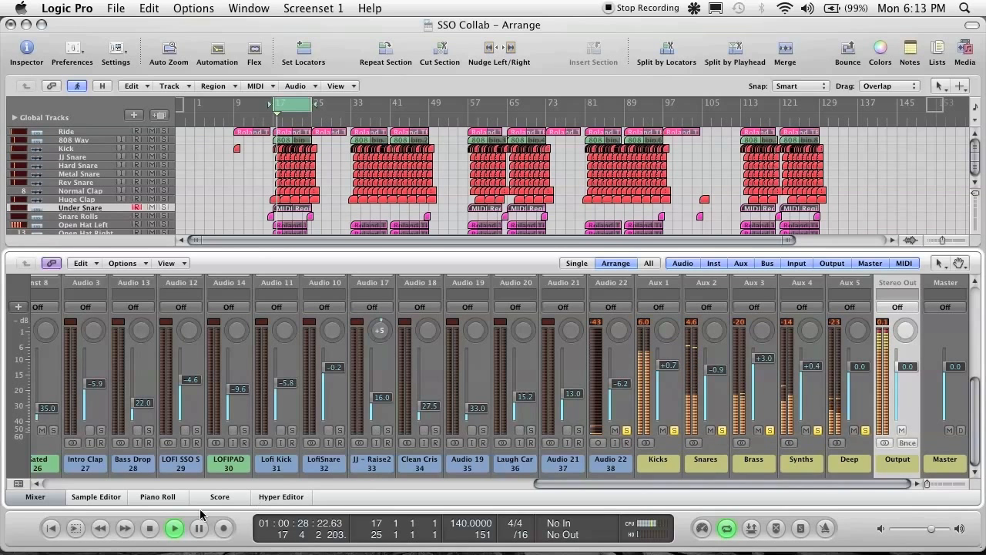
left_click(152, 528)
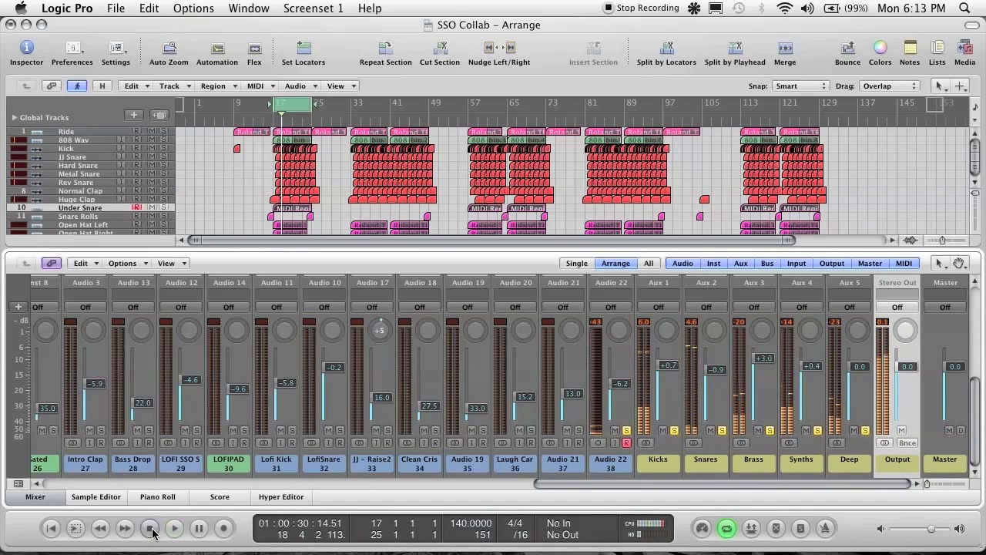